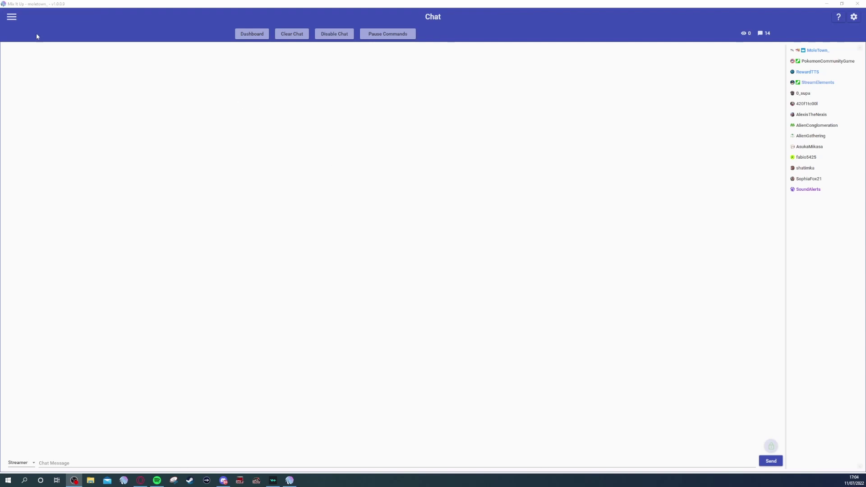
Go to the Services page and expand, then collapse, the Overlay service's connection details
left_click(13, 19)
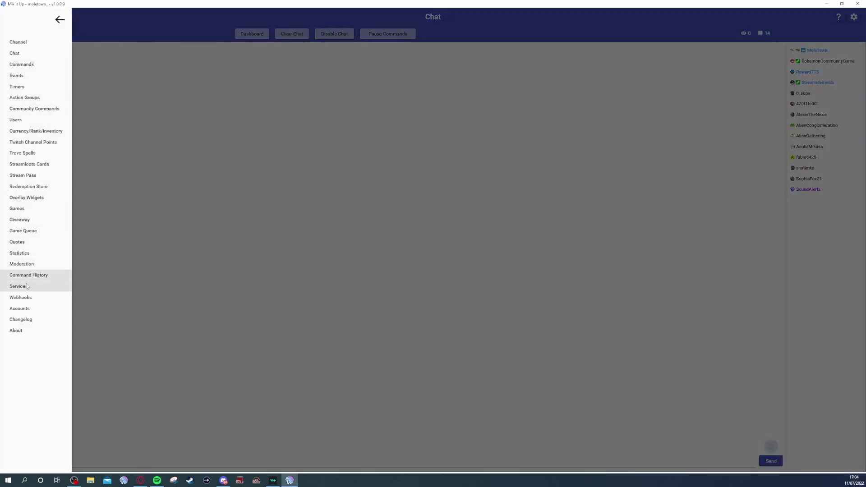
left_click(19, 286)
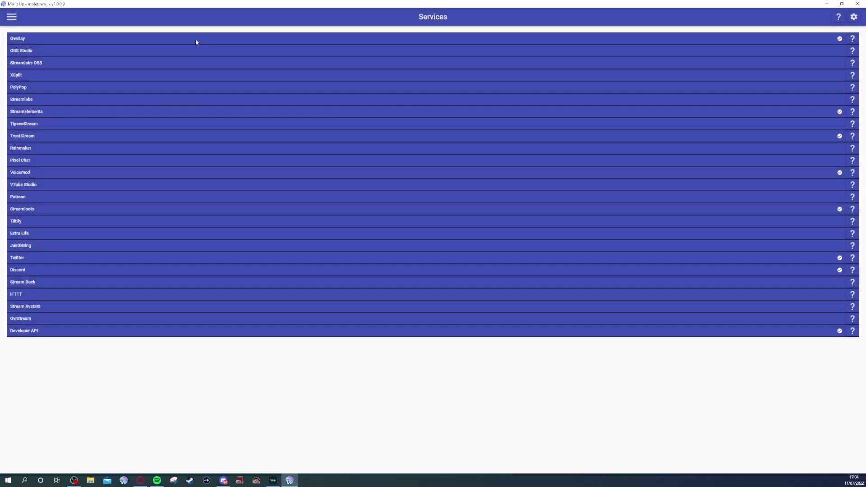
left_click(196, 39)
left_click(196, 41)
left_click(12, 17)
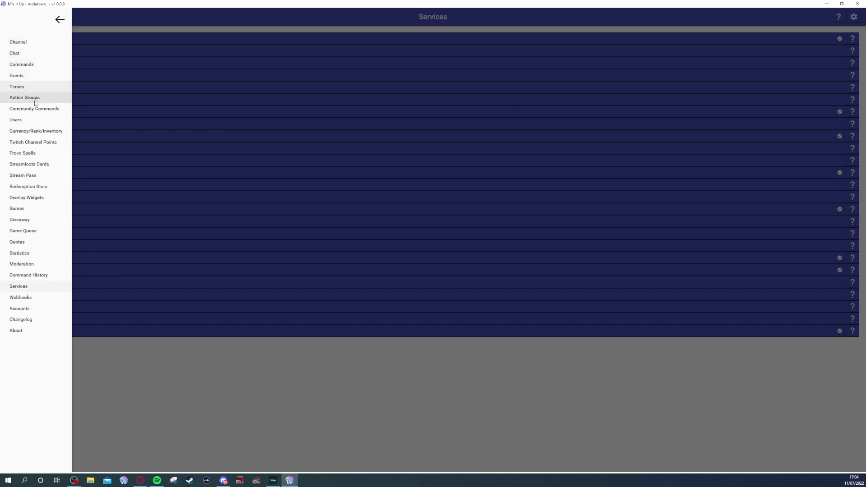
On the Twitch Channel Points page, create a reward named 'sound test' and confirm it
left_click(33, 142)
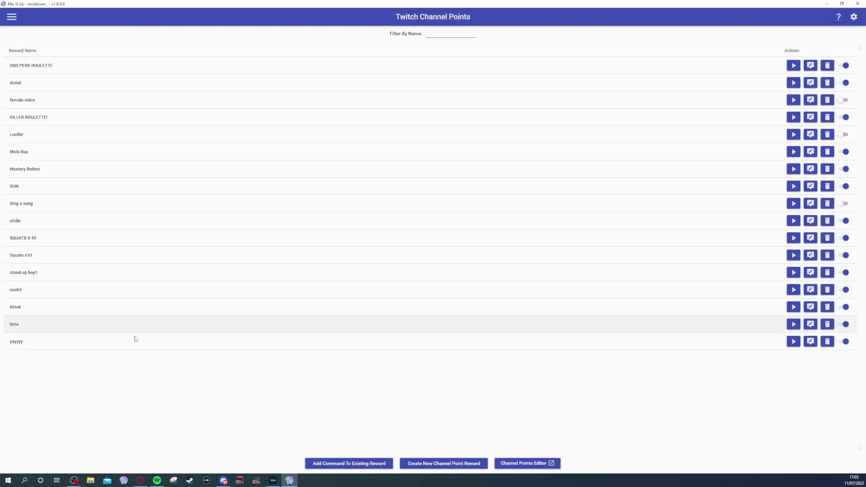
left_click(460, 465)
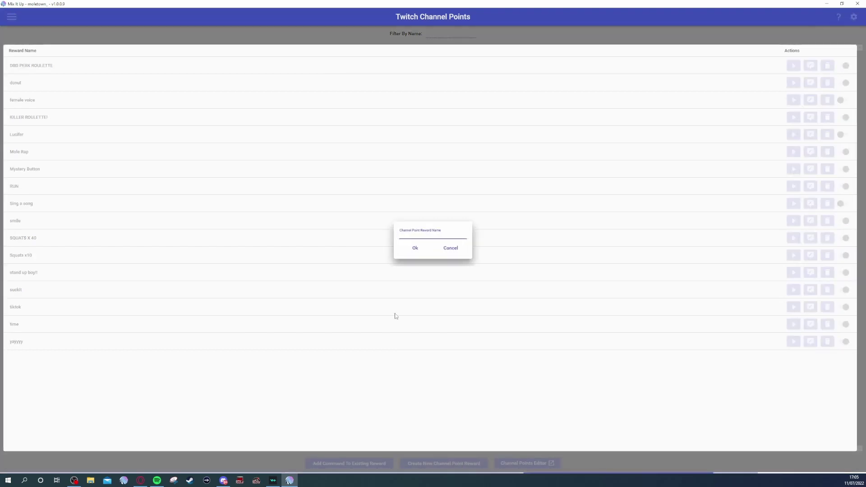
type("sound test")
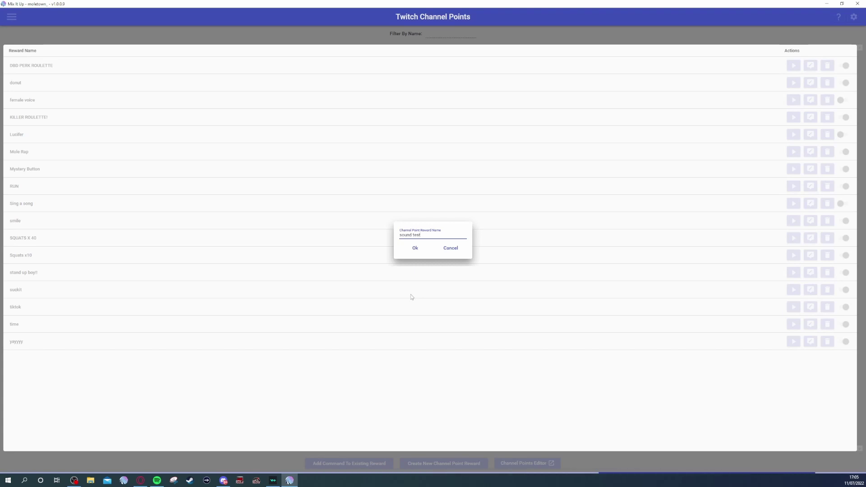
left_click(415, 249)
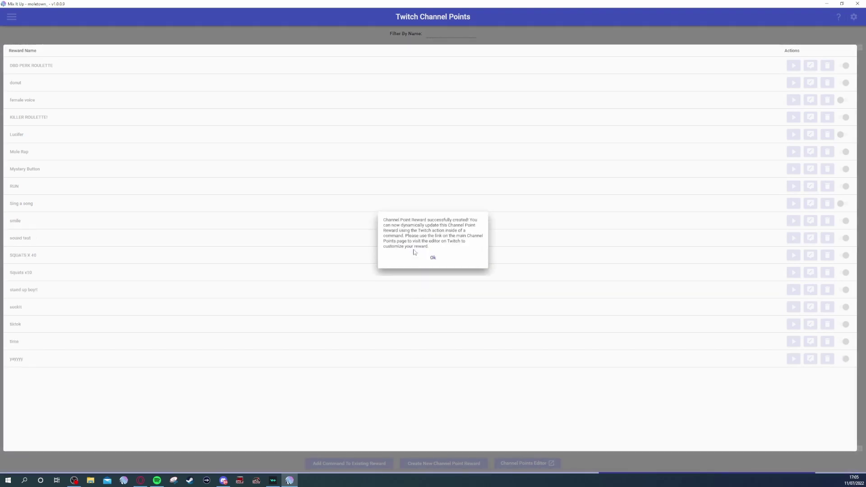
left_click(442, 262)
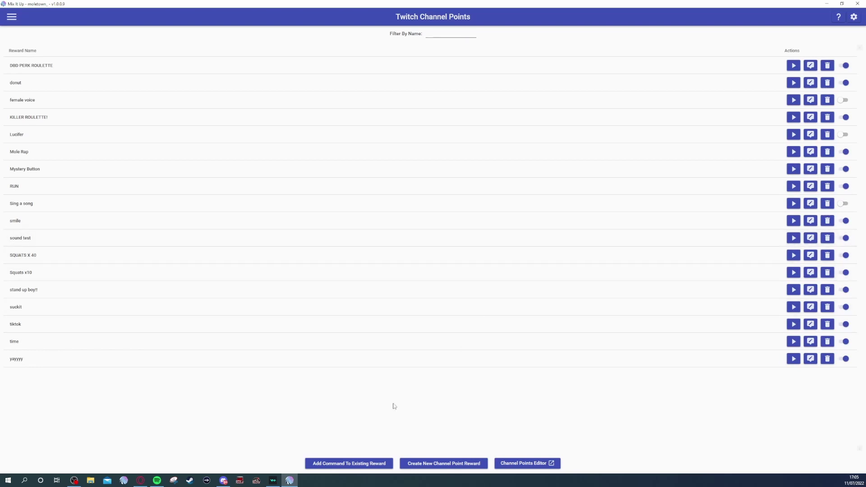
In the Twitch Creator Dashboard, view the 'sound test' reward's edit settings, then close them
mouse_move(151, 480)
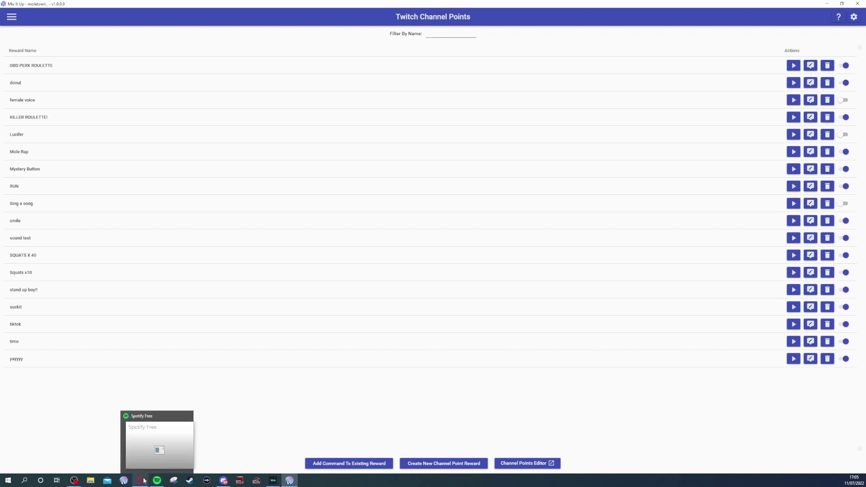
left_click(141, 481)
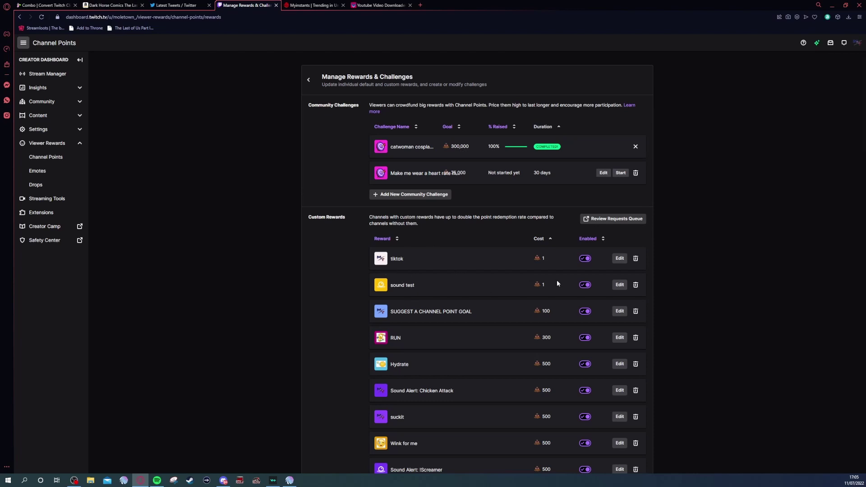
left_click(620, 285)
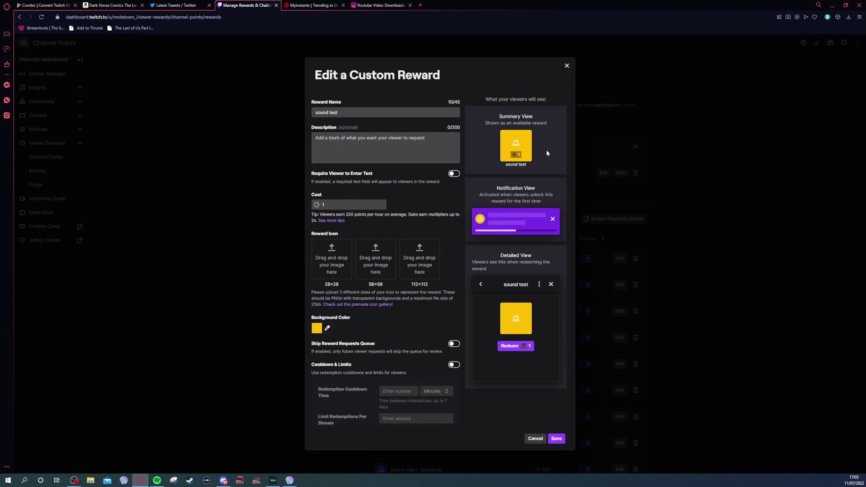
left_click(566, 65)
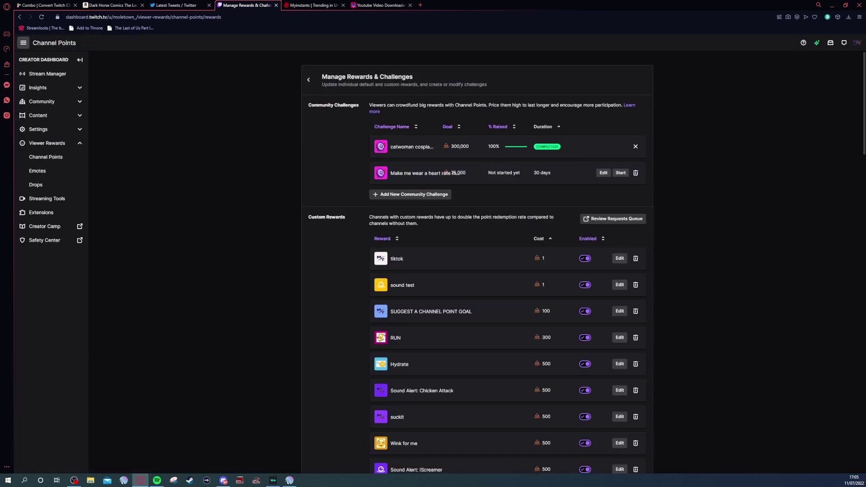
Preview the Anime Wow sound on Myinstants' trending page and open its sound page
left_click(324, 6)
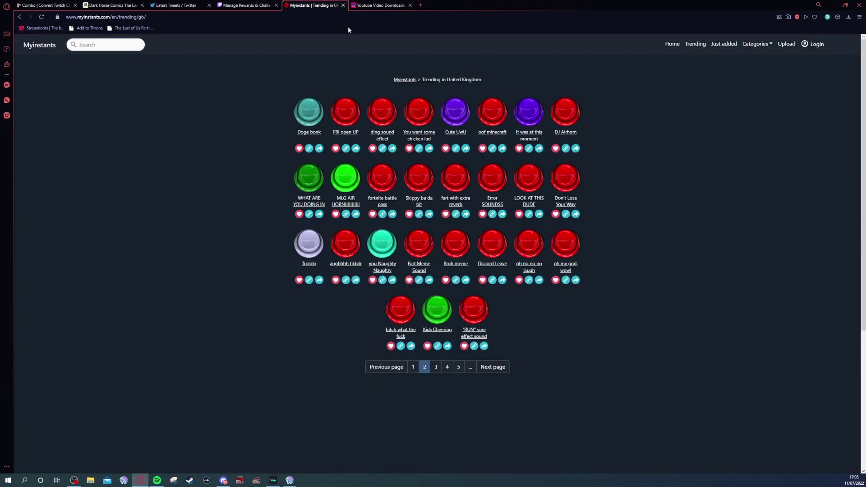
left_click(695, 45)
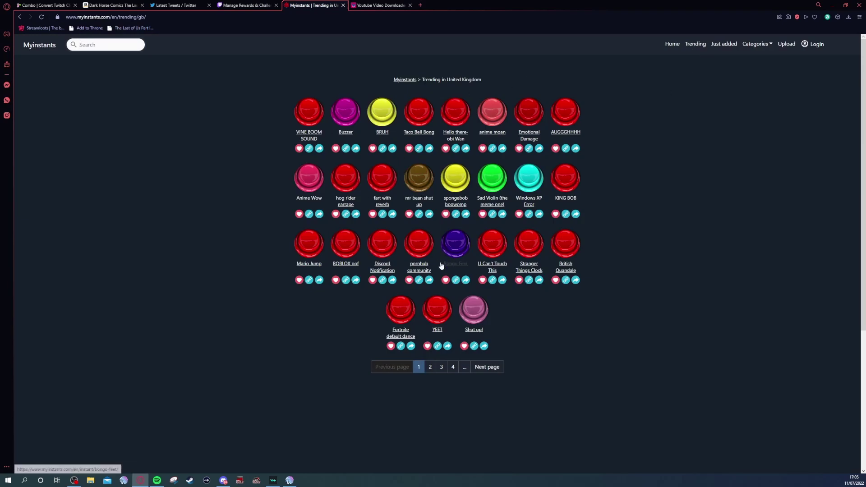
left_click(311, 188)
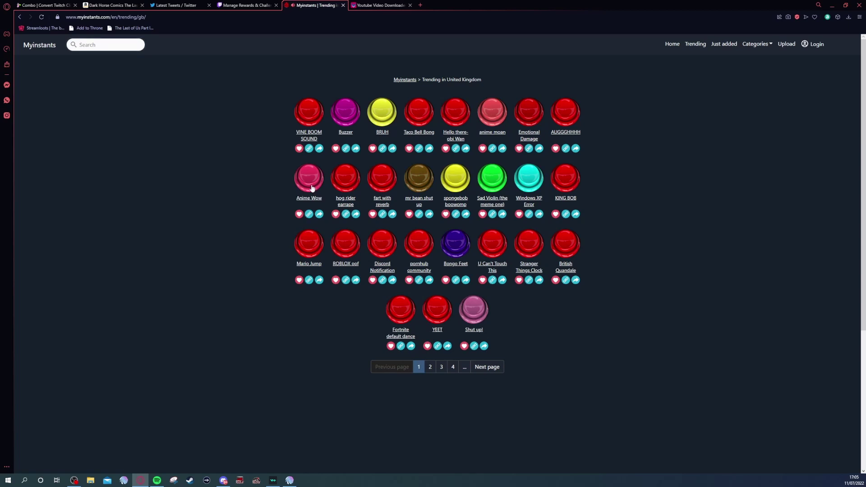
left_click(311, 197)
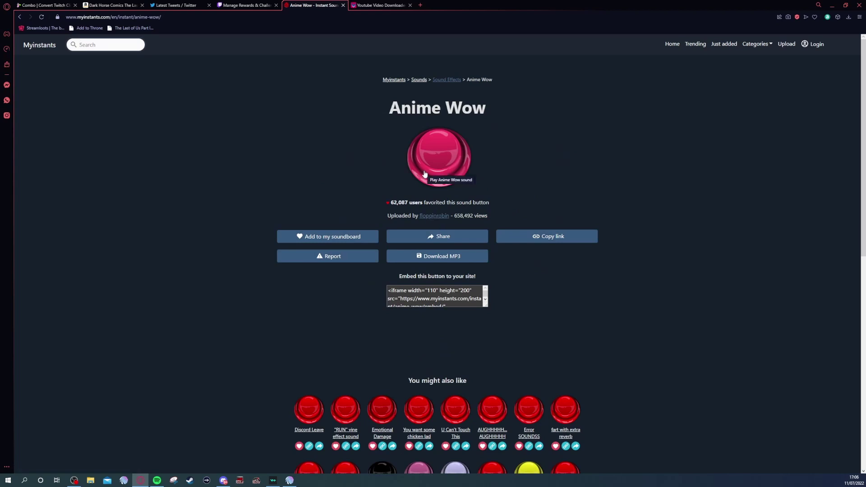
left_click(392, 8)
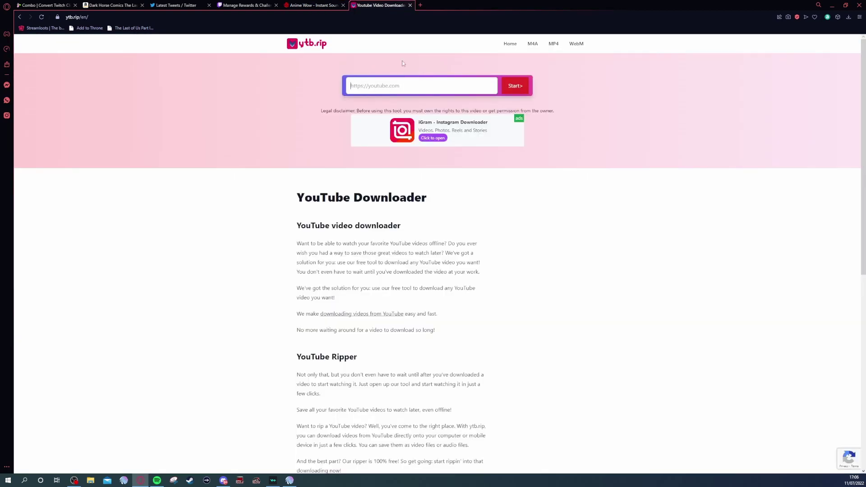
Search Google for 'cut youtube videos' in a new tab, then close the results
left_click(418, 5)
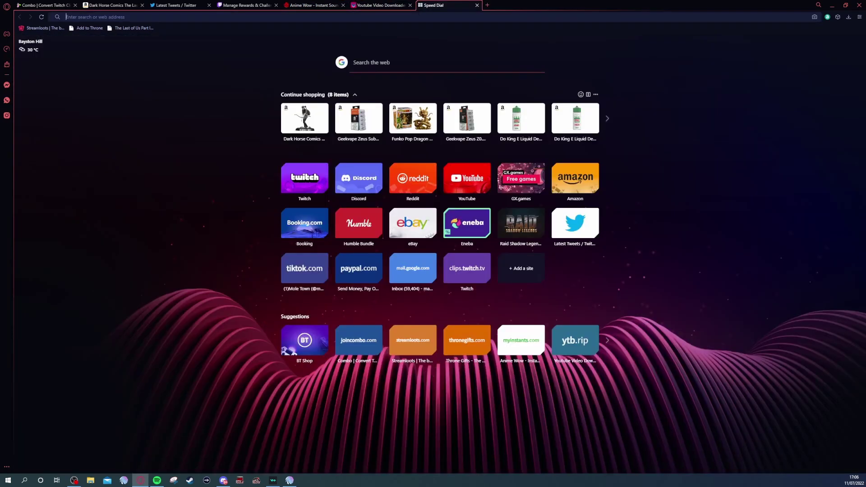
type("cut y")
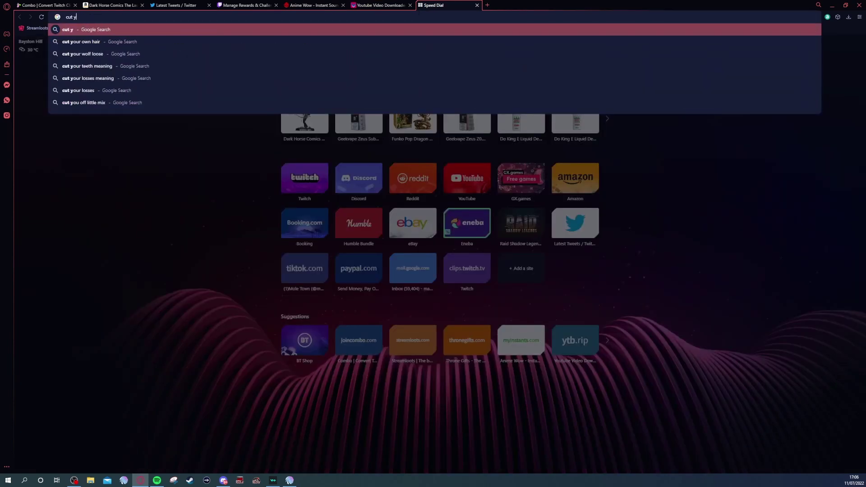
type("outube videos")
key("Return")
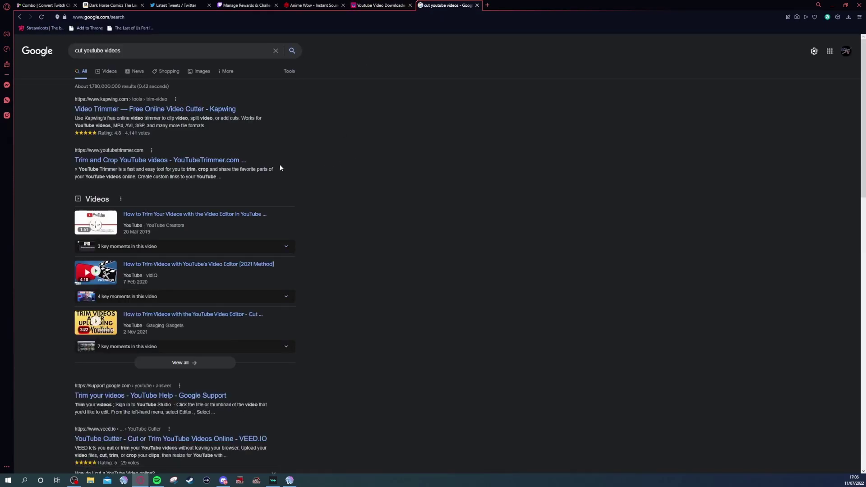
scroll(279, 168, "down", 6)
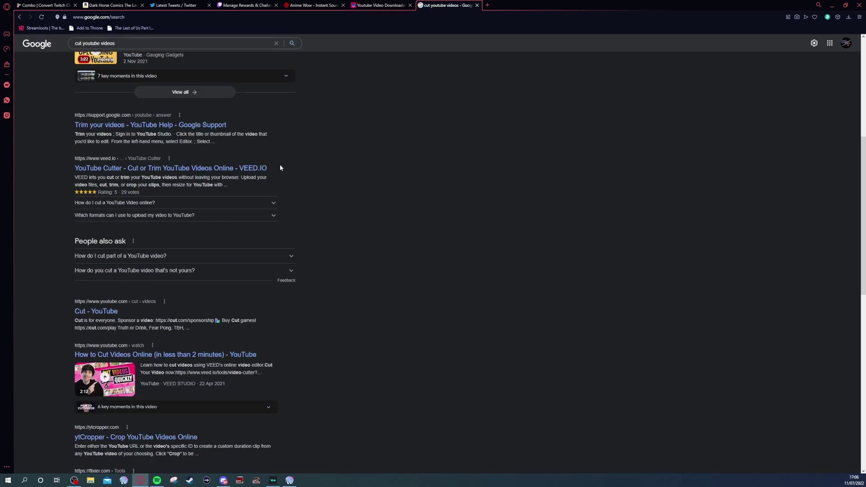
scroll(279, 168, "up", 6)
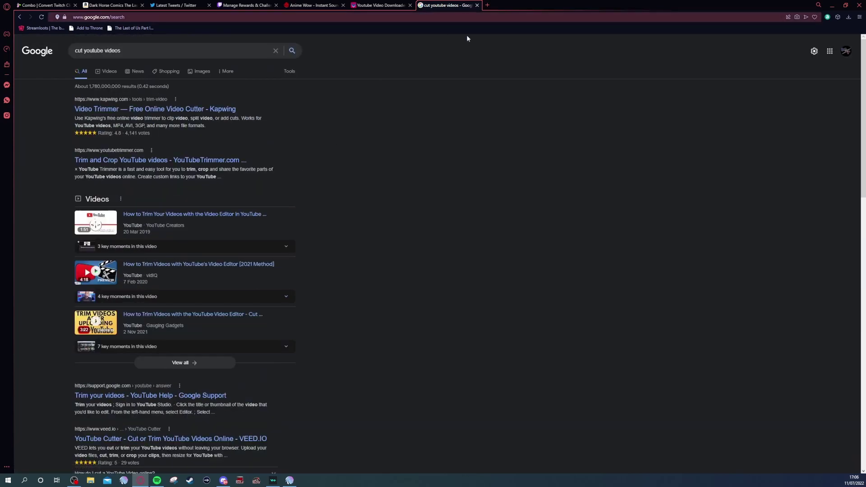
left_click(477, 5)
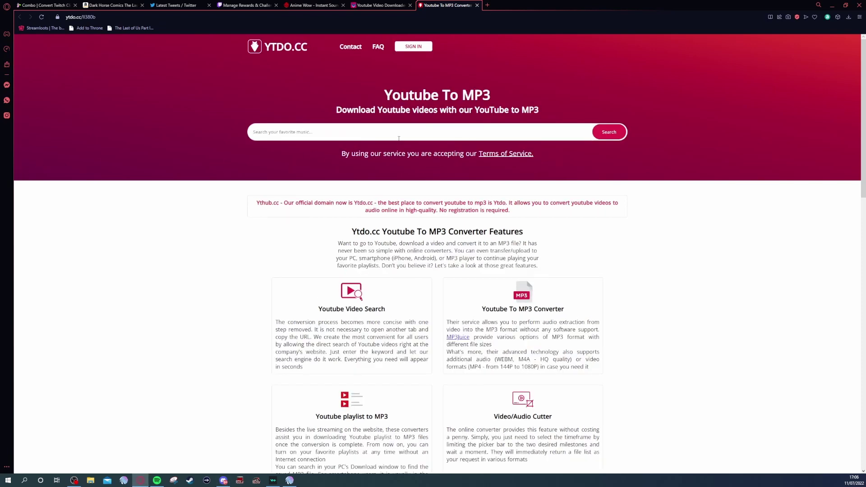
Open a YouTube video in a new tab, pause it, and copy its URL
left_click(488, 5)
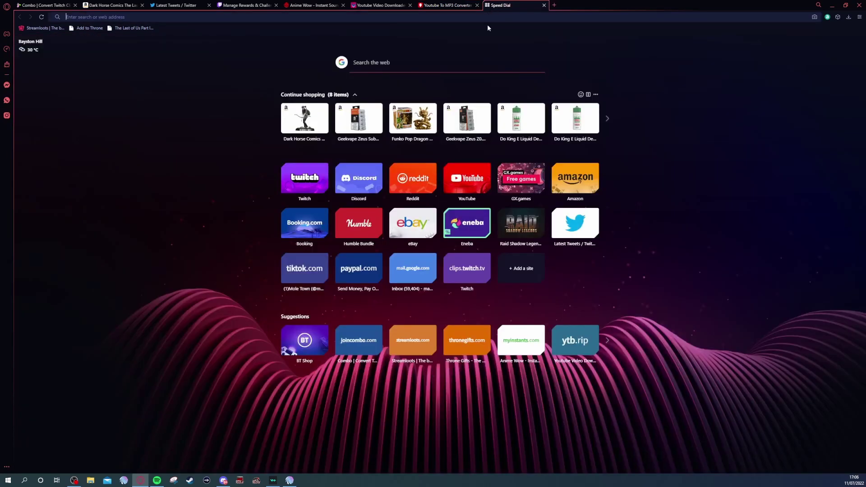
left_click(540, 242)
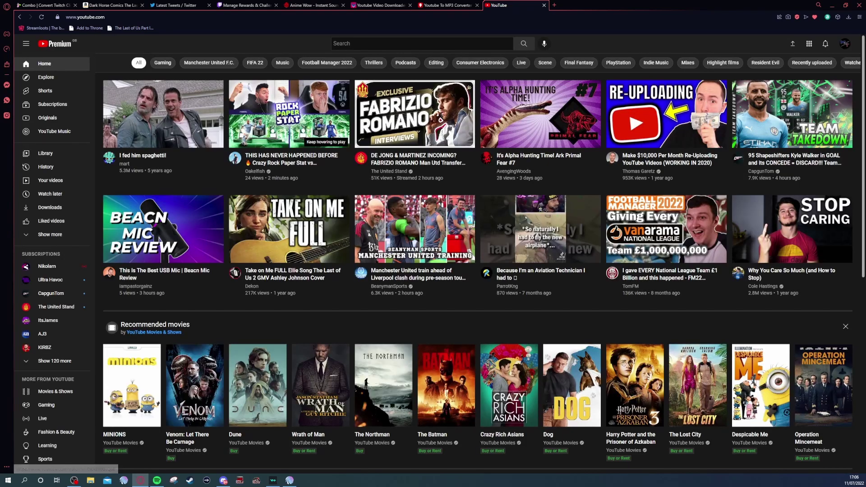
left_click(246, 142)
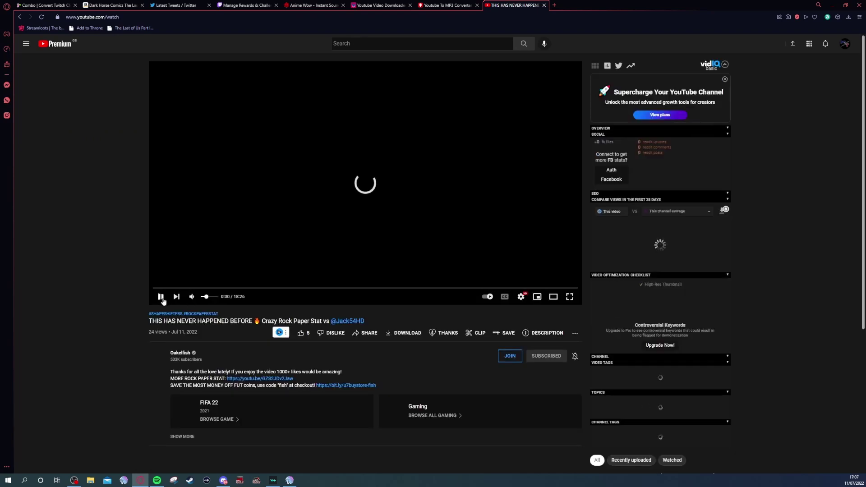
left_click(161, 297)
right_click(121, 21)
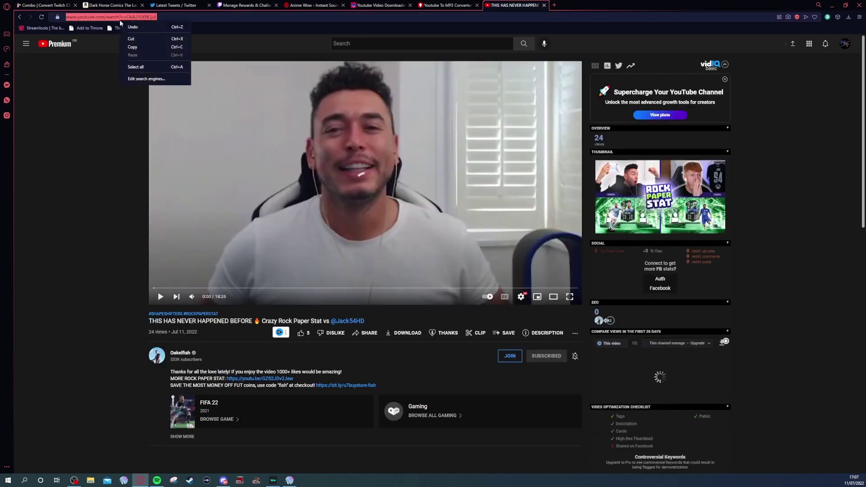
left_click(133, 47)
Load the video's MP3 options on ytdo.cc, enable the Video/Audio Cutter, then close the tab
left_click(444, 6)
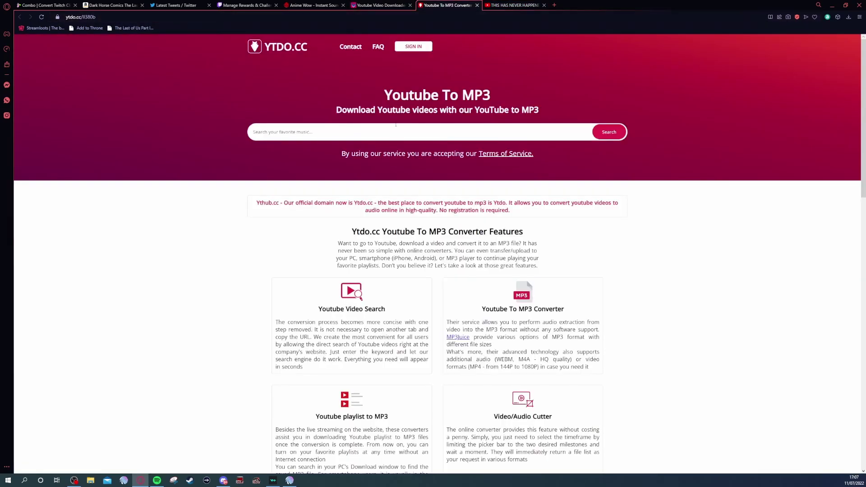
left_click(609, 133)
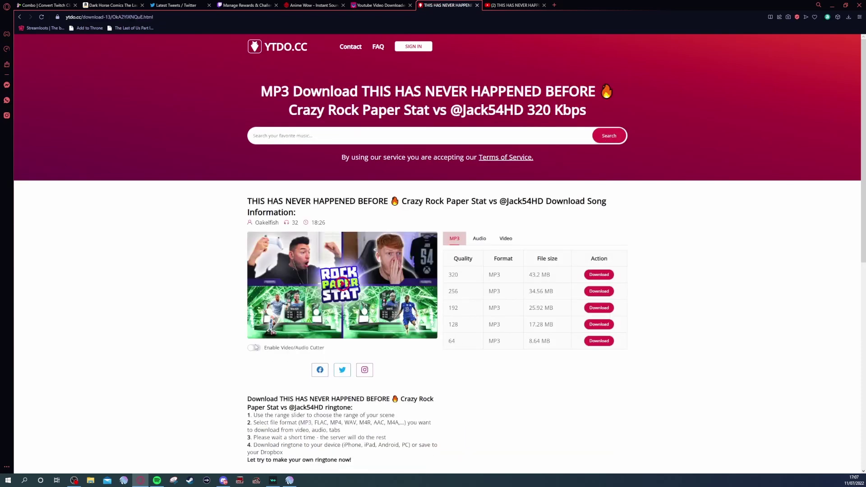
left_click(255, 348)
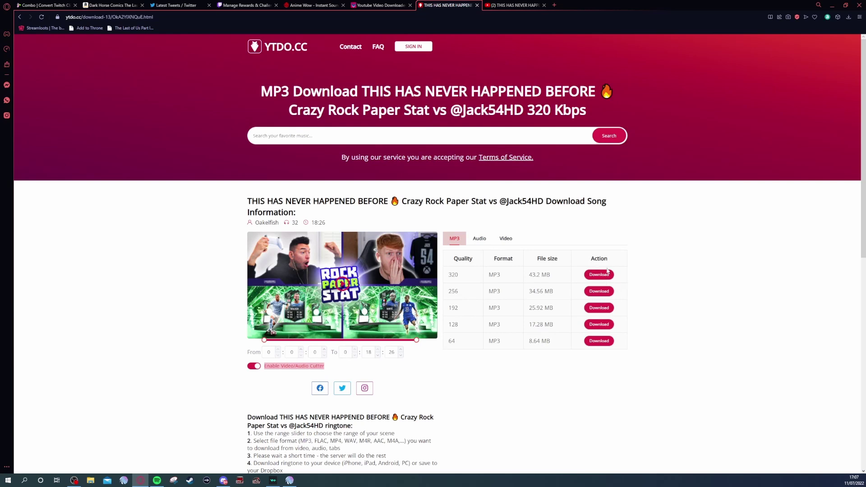
left_click(477, 6)
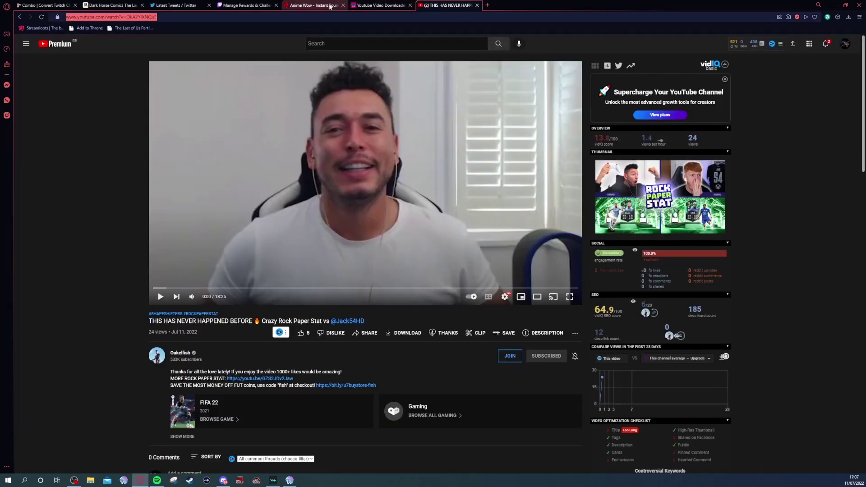
Download the Anime Wow sound as anime-wow-sound-effect.mp3 and return to Mix It Up
left_click(330, 7)
left_click(446, 256)
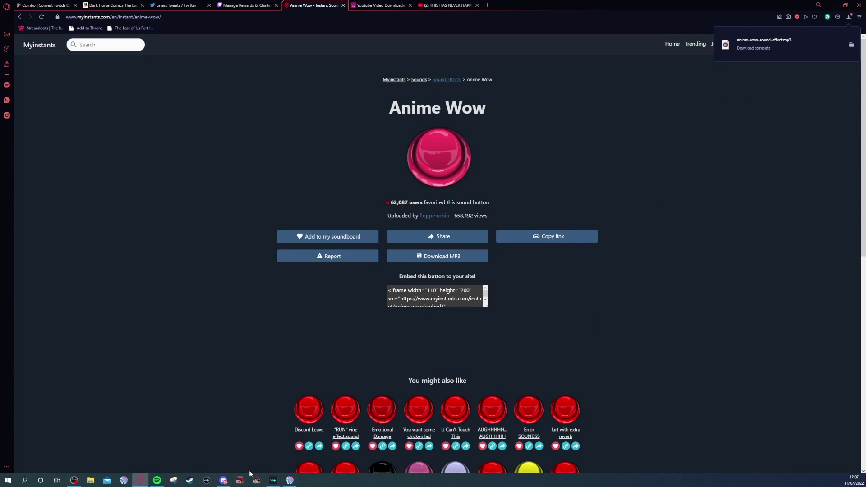
left_click(289, 481)
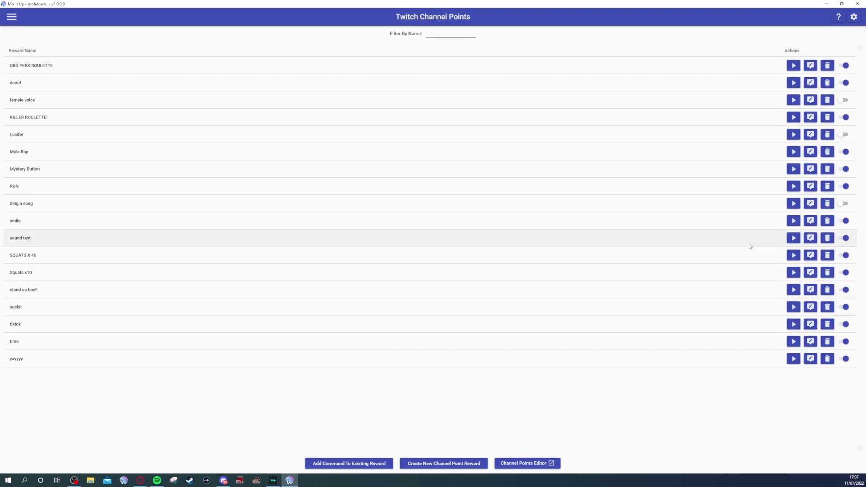
Add a Sound action to the 'sound test' reward's command
left_click(811, 238)
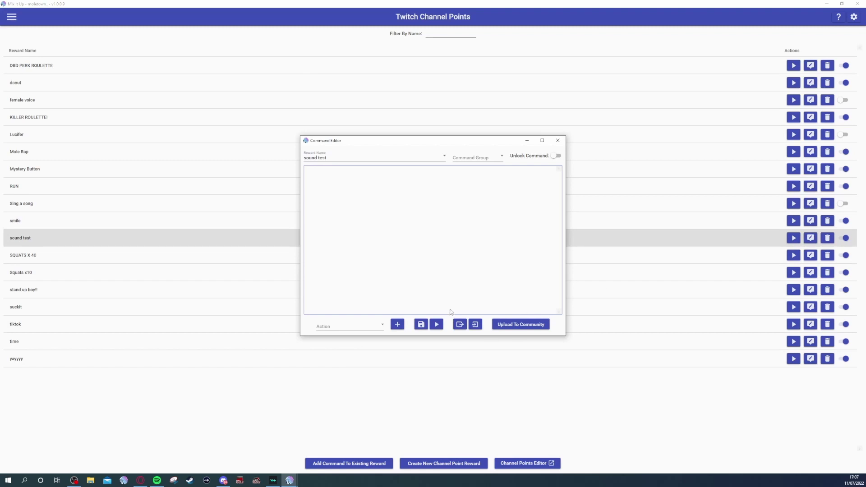
left_click(383, 326)
scroll(343, 208, "down", 3)
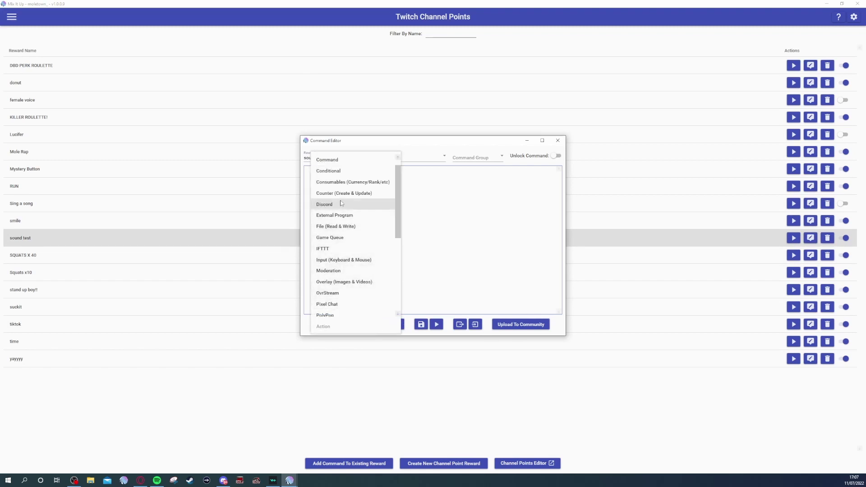
left_click(345, 272)
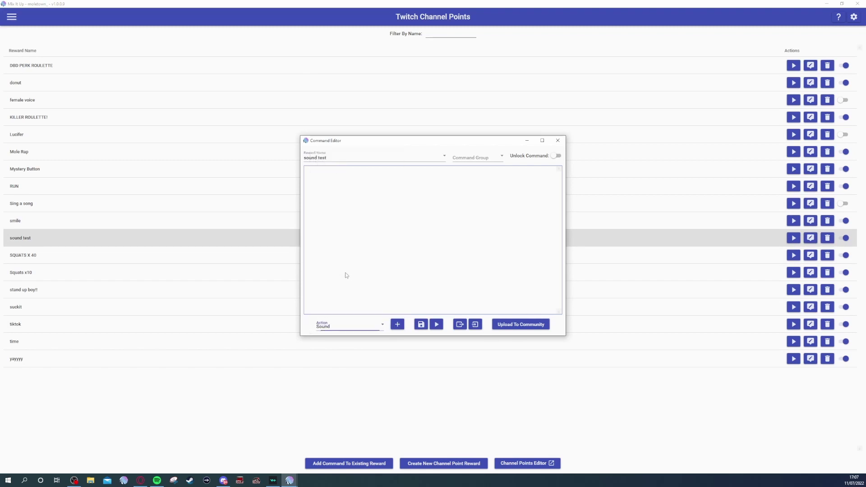
left_click(399, 325)
Play anime-wow-sound-effect.mp3 through Headphones (Elgato Wave:1) at volume 53, save, and test it
left_click(536, 195)
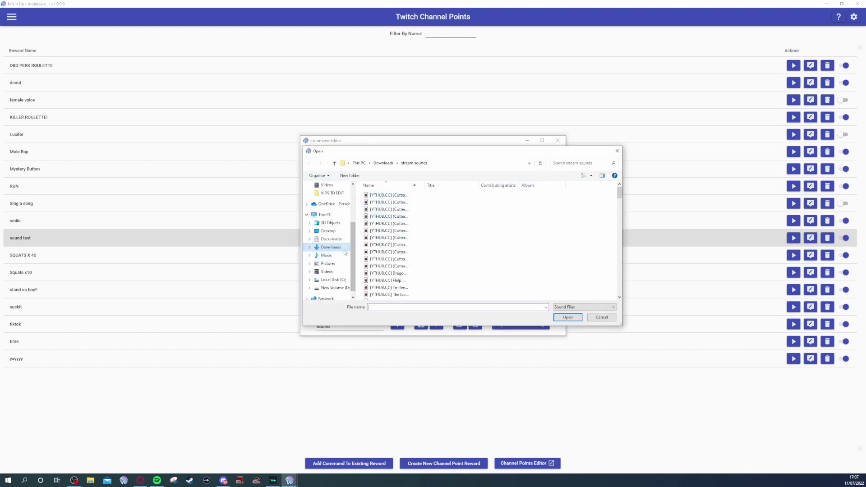
left_click(329, 248)
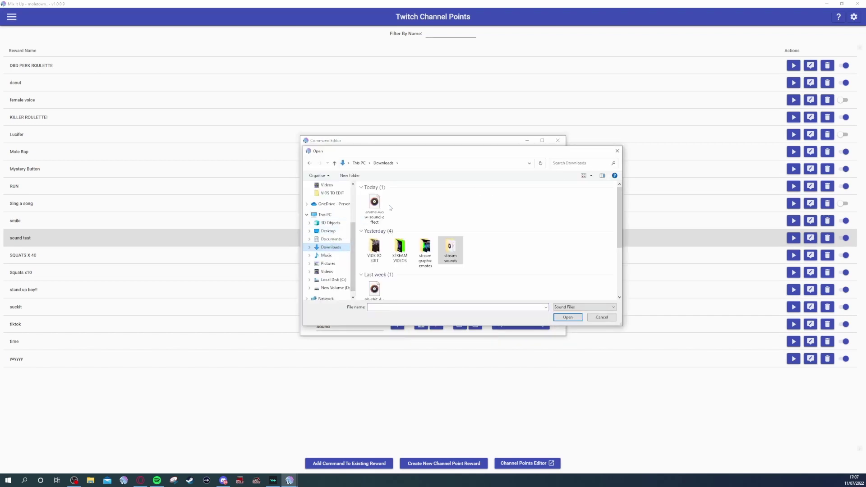
double_click(375, 209)
left_click(397, 216)
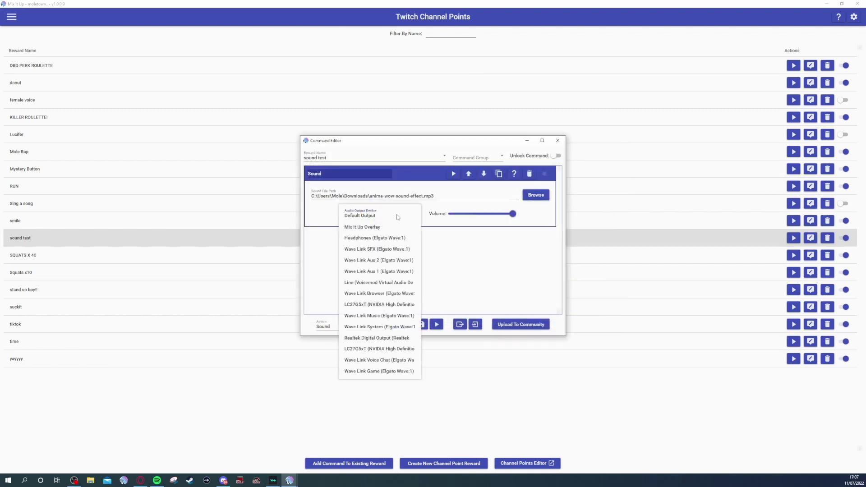
left_click(394, 238)
left_click(481, 215)
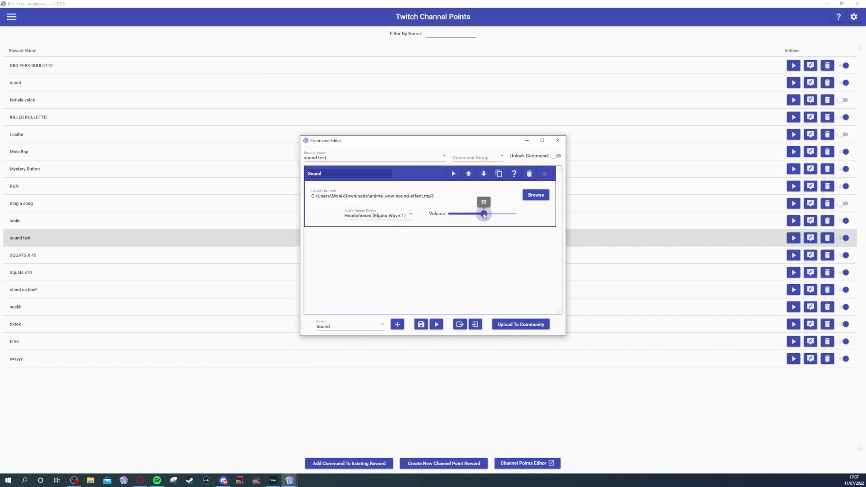
left_click(419, 325)
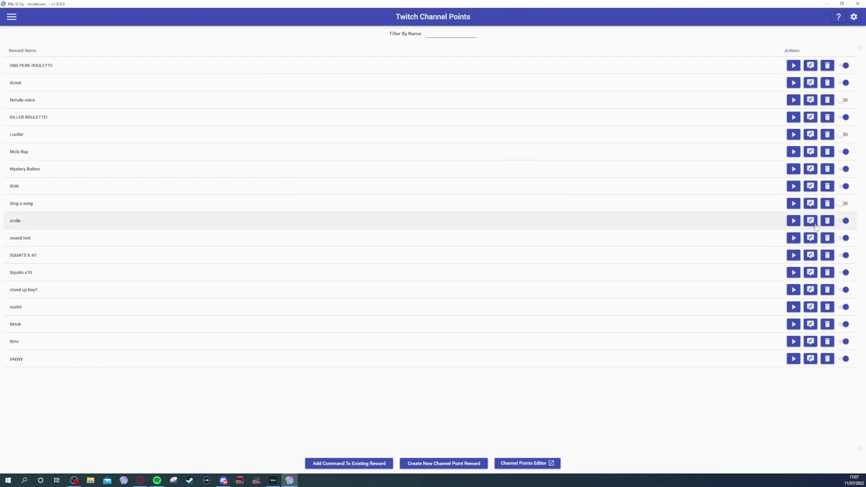
left_click(797, 240)
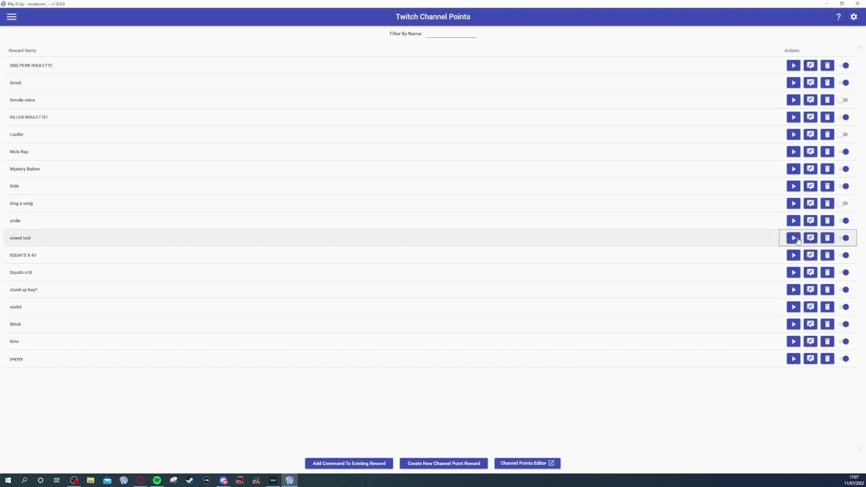